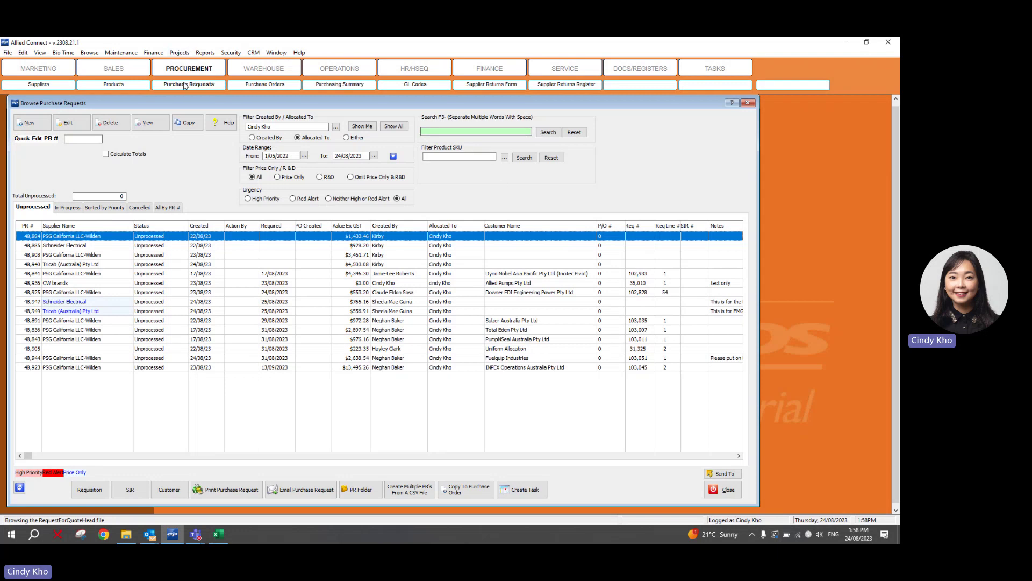
# Start a new purchase request and look through the supplier list available for it.
pyautogui.click(29, 121)
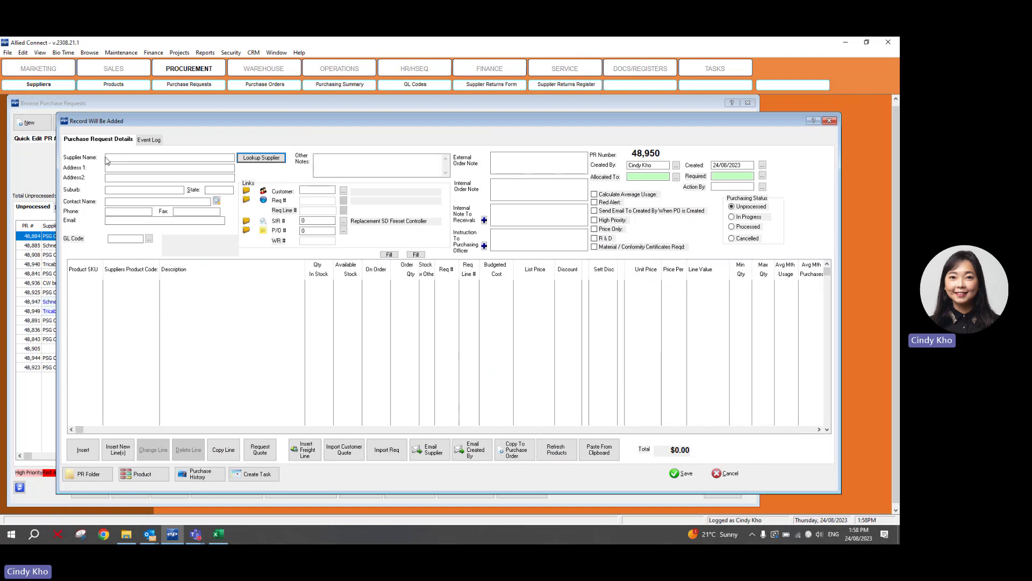
pyautogui.click(226, 160)
pyautogui.click(252, 159)
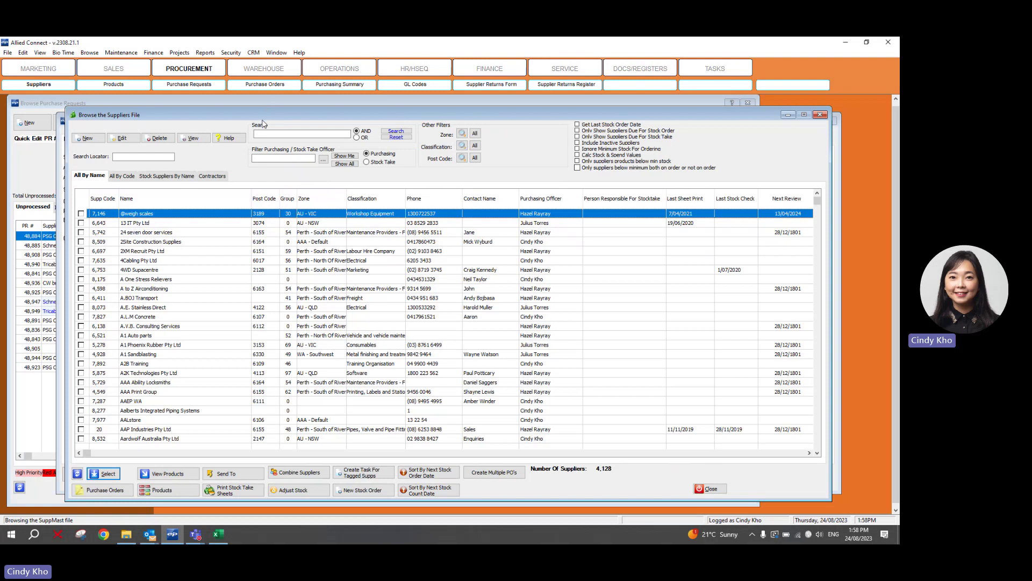
pyautogui.moveTo(262, 115); pyautogui.dragTo(271, 136)
pyautogui.click(199, 346)
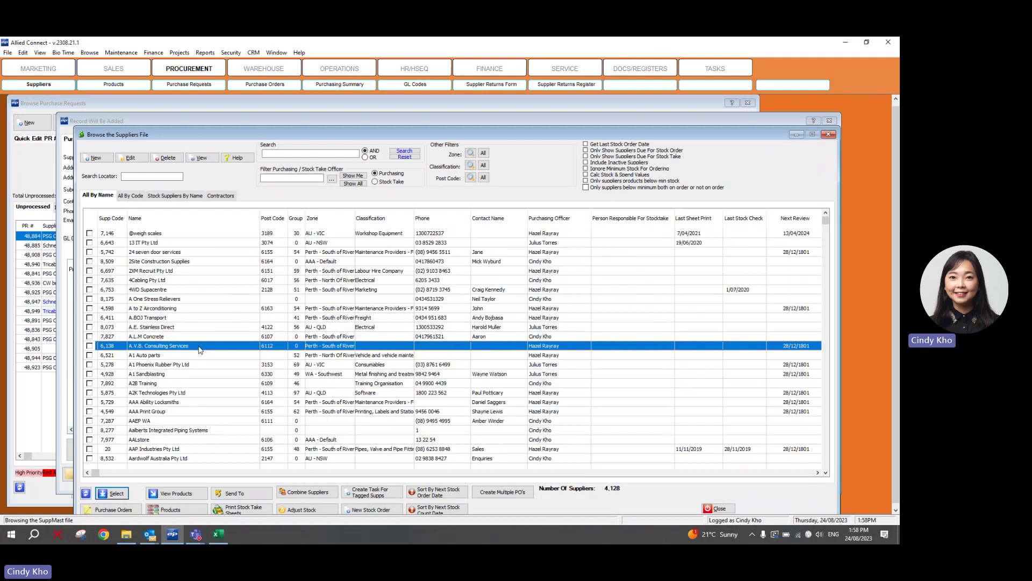
pyautogui.click(828, 134)
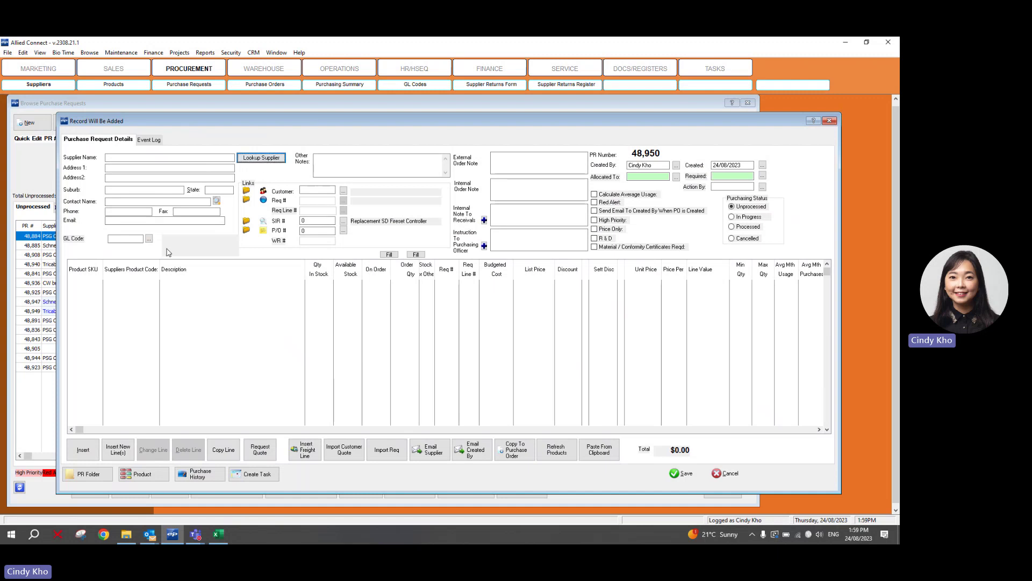
# Look through the general ledger codes available for the request's GL code, and close the list without choosing one.
pyautogui.click(141, 239)
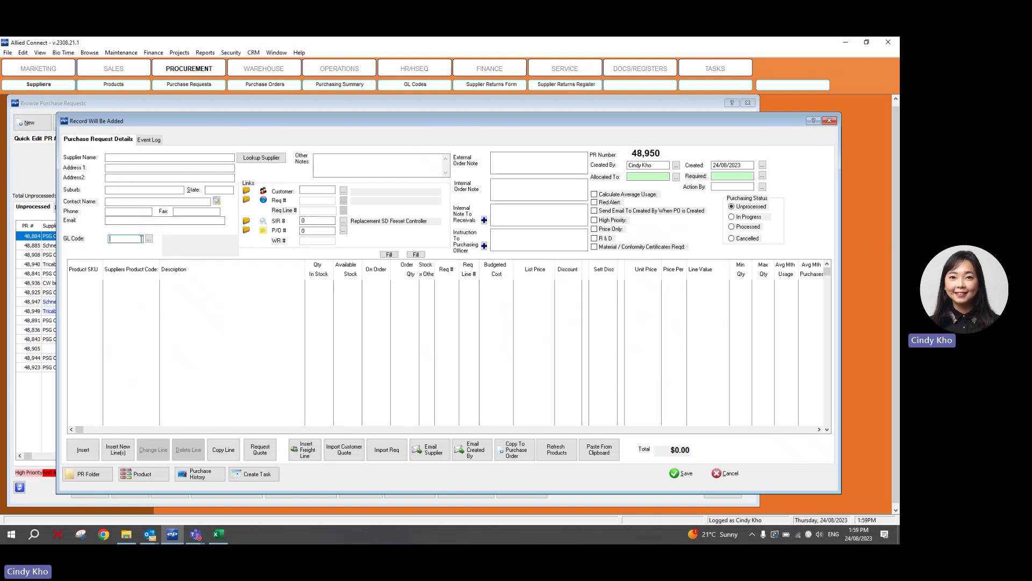
pyautogui.click(149, 238)
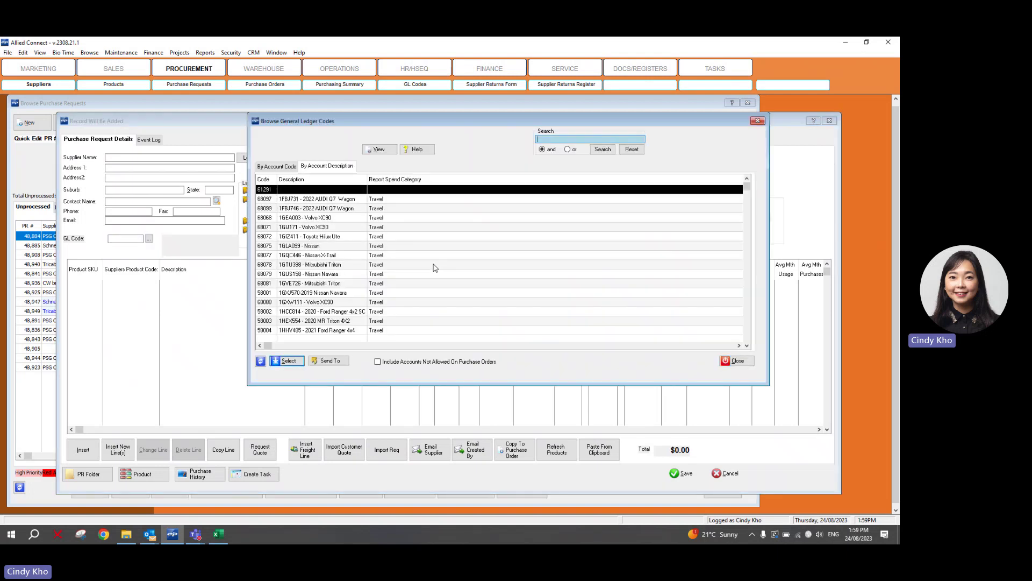
pyautogui.click(365, 248)
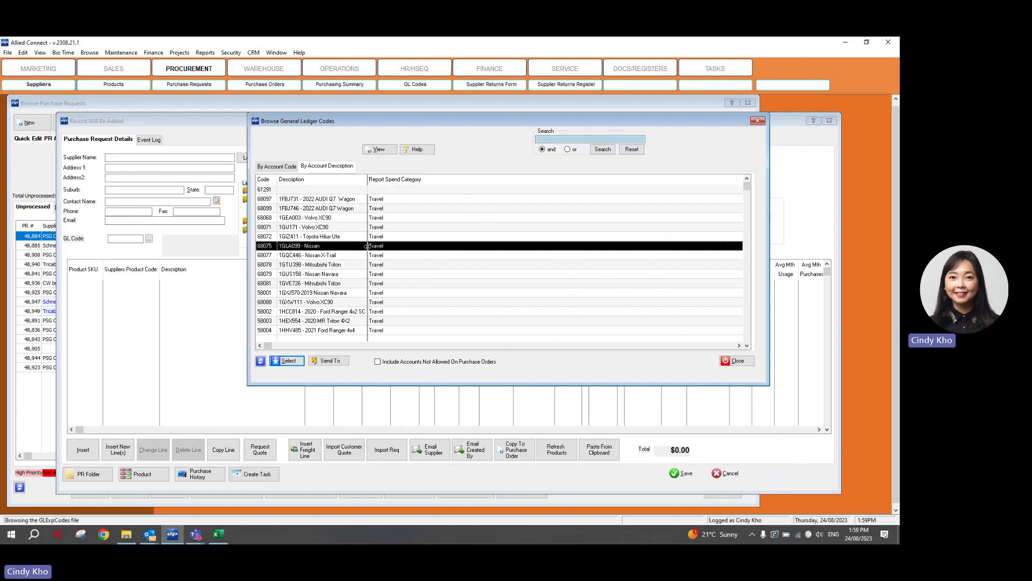
pyautogui.scroll(-10, 398, 263)
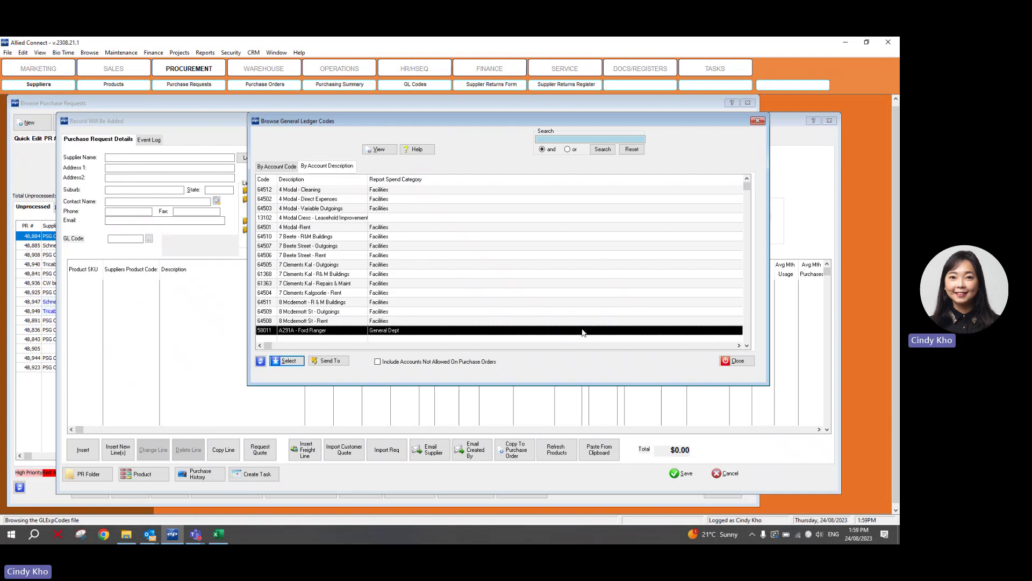
pyautogui.click(731, 362)
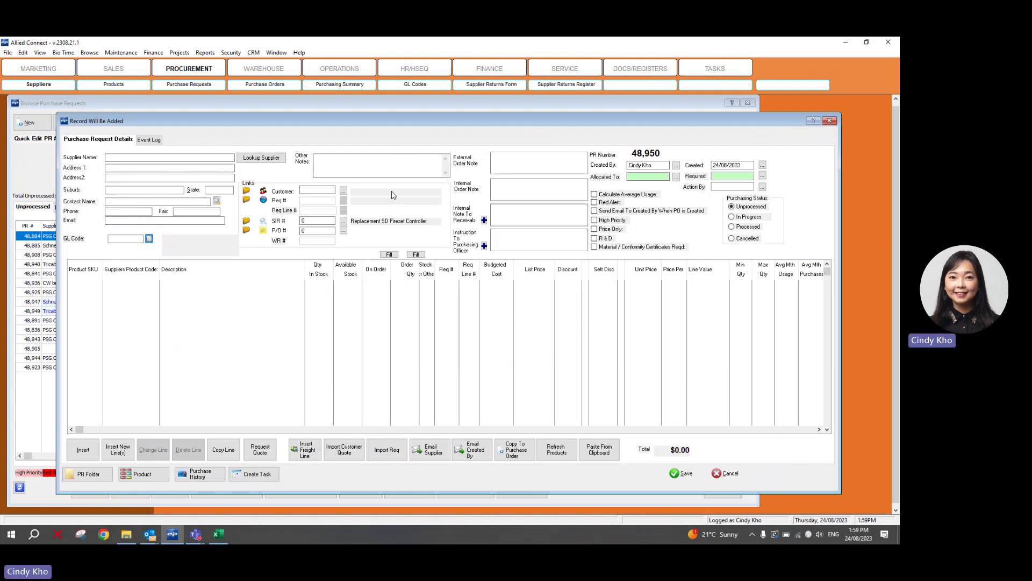
pyautogui.click(408, 170)
pyautogui.click(509, 162)
pyautogui.click(497, 192)
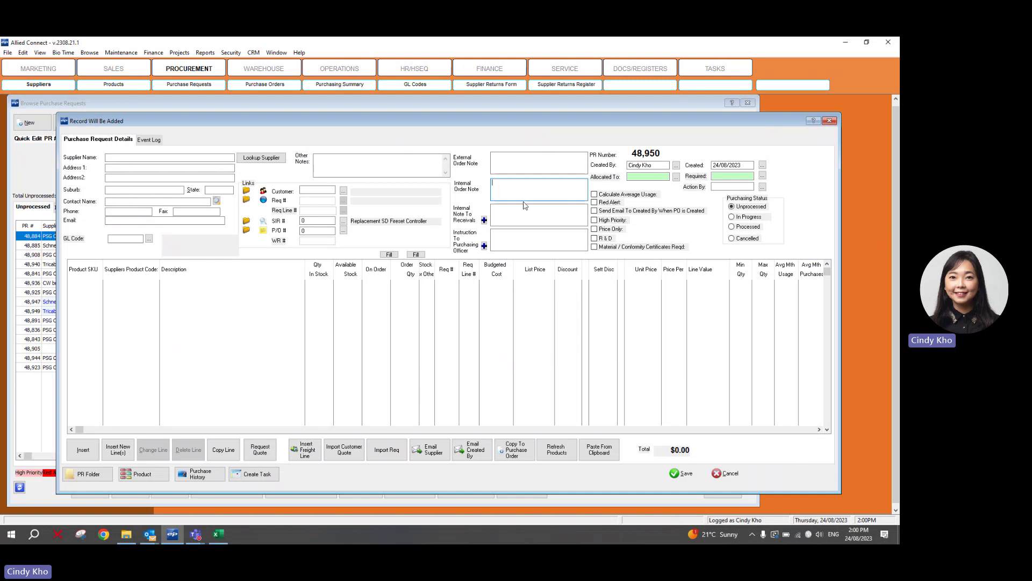
# Fill the internal note to receivals with the preset delivery text, completed as "Please deliver to: welding bay".
pyautogui.click(484, 221)
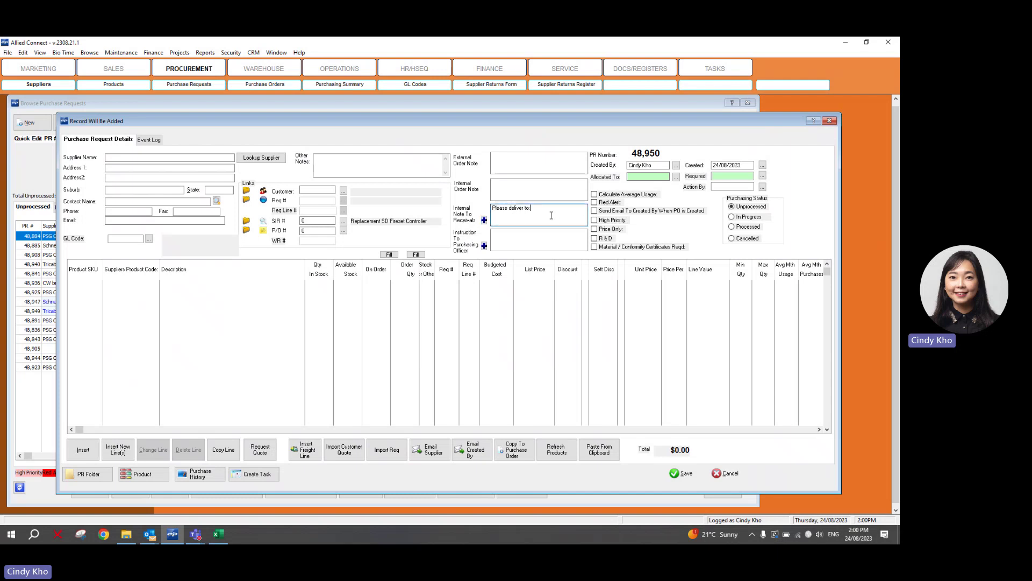
pyautogui.click(551, 215)
pyautogui.write('req racking')
pyautogui.press('BackSpace')
pyautogui.press('BackSpace')
pyautogui.press('BackSpace')
pyautogui.press('BackSpace')
pyautogui.press('BackSpace')
pyautogui.press('BackSpace')
pyautogui.press('BackSpace')
pyautogui.press('BackSpace')
pyautogui.press('BackSpace')
pyautogui.press('BackSpace')
pyautogui.write('welding bay')
# Insert the preset instruction to the purchasing officer, "Production in progress. Requested ASAP", and clear it again.
pyautogui.click(531, 242)
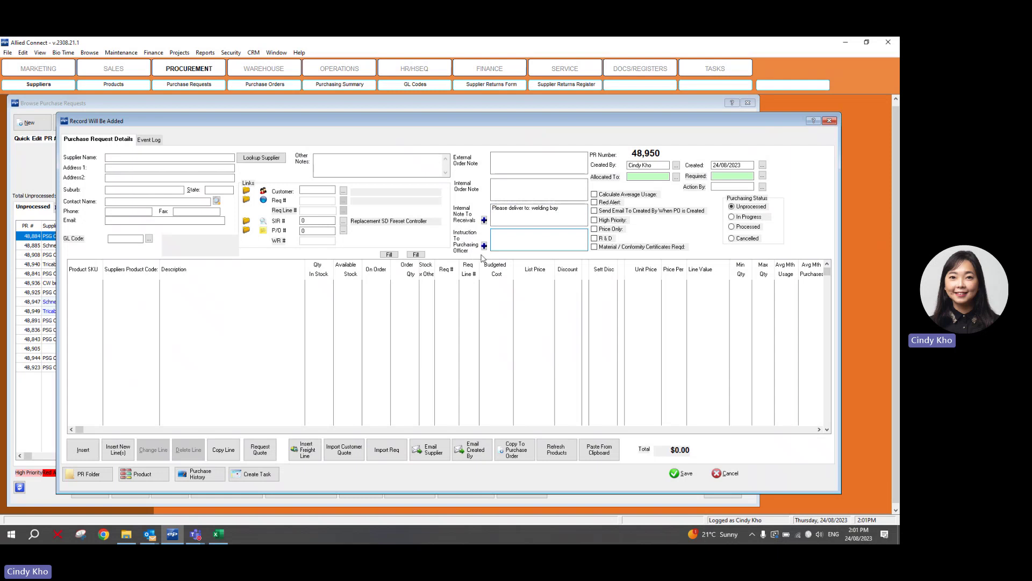
pyautogui.click(484, 247)
pyautogui.click(538, 258)
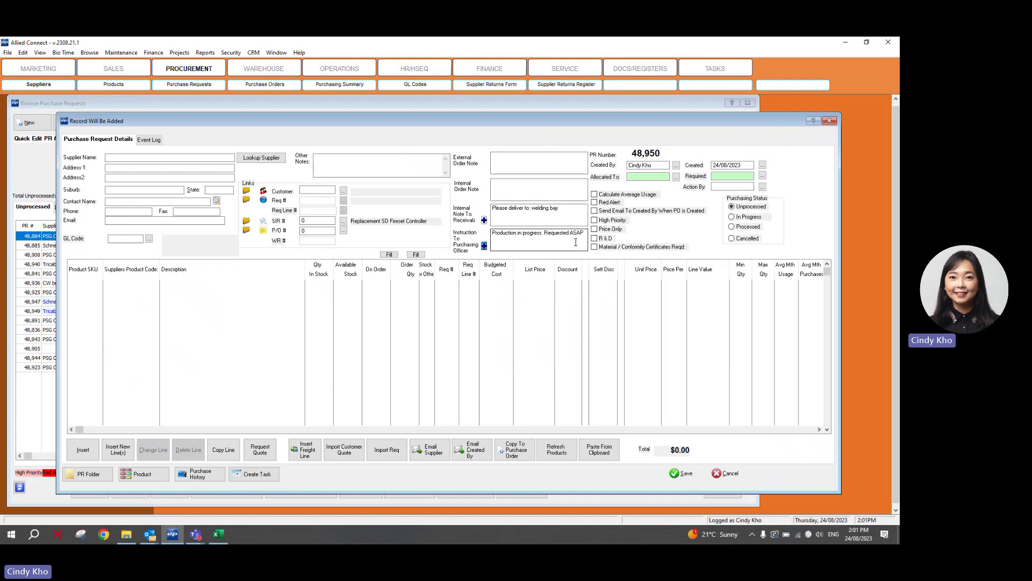
pyautogui.moveTo(584, 233); pyautogui.dragTo(493, 237)
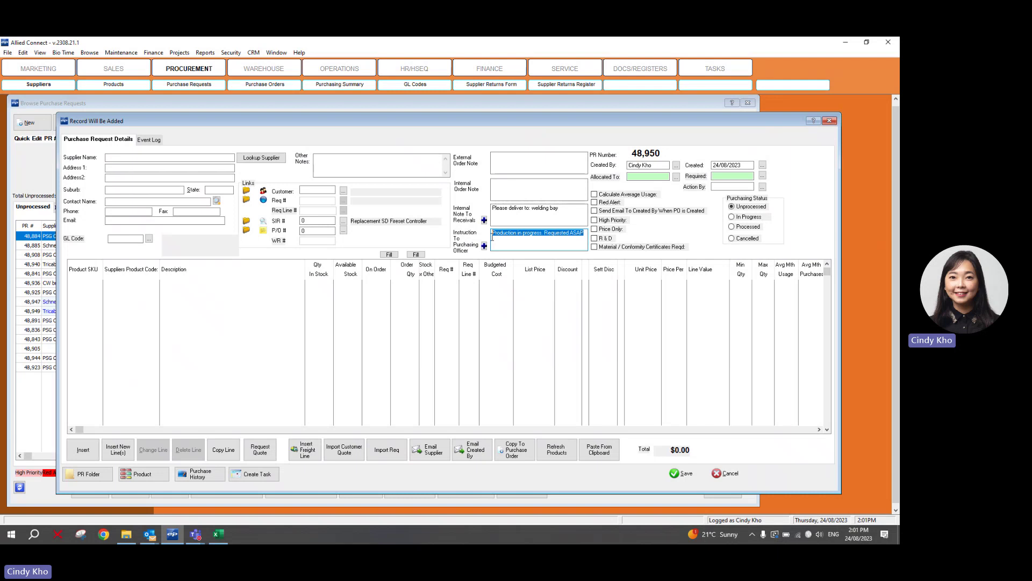
pyautogui.press('BackSpace')
# View the calendars for the Required and Action By dates without choosing a date.
pyautogui.click(657, 176)
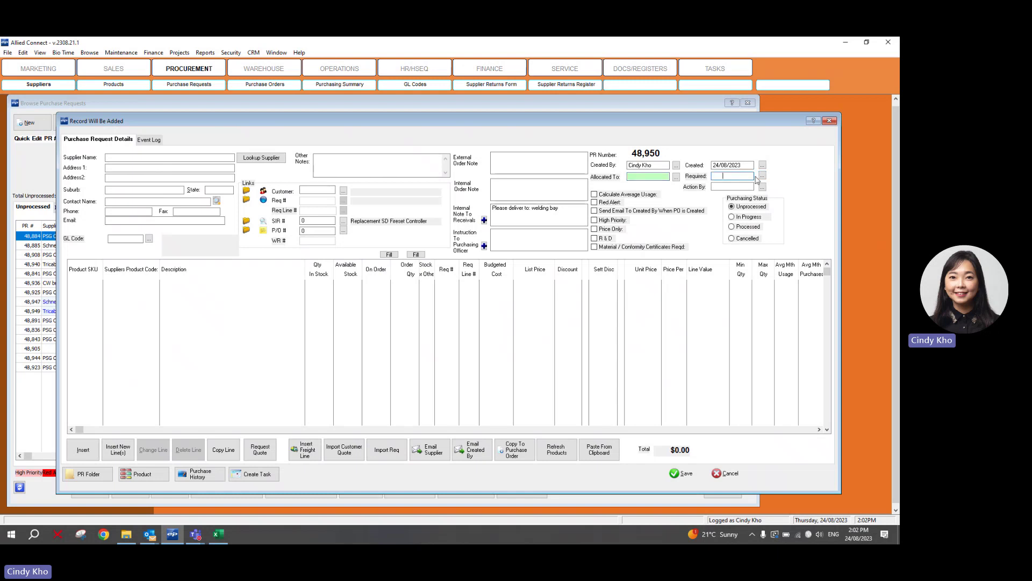
pyautogui.click(763, 177)
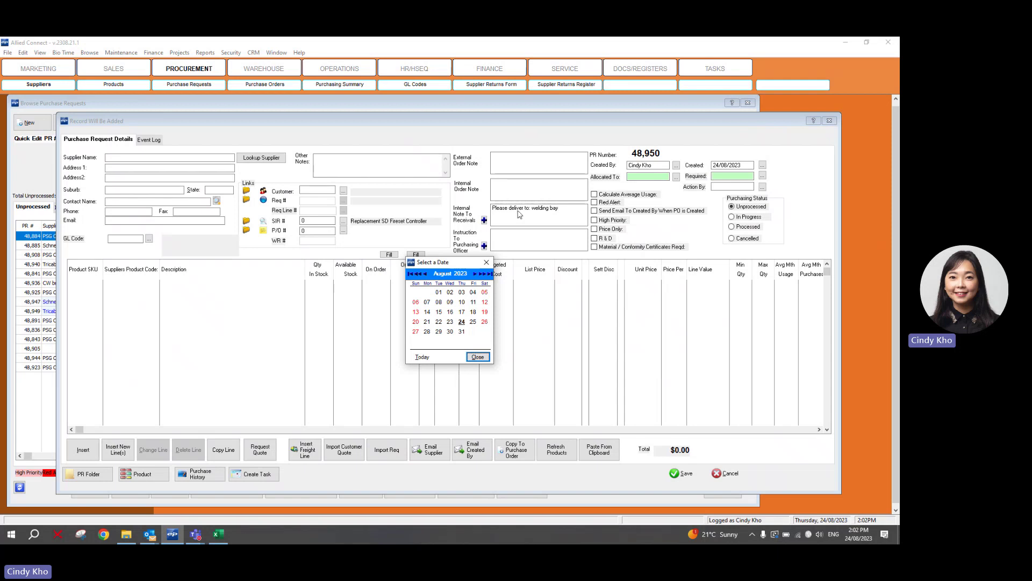
pyautogui.click(486, 262)
pyautogui.click(717, 187)
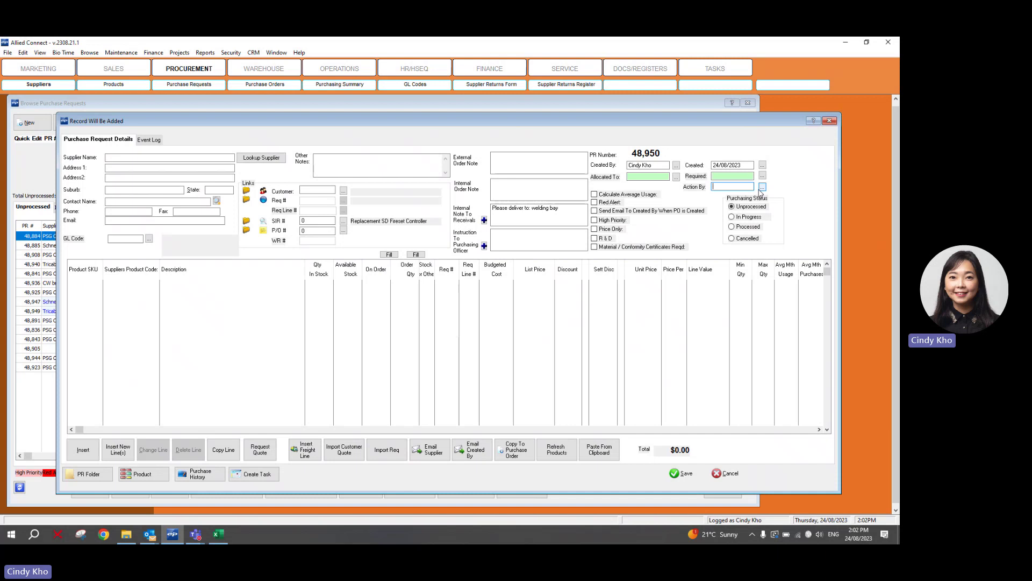
pyautogui.click(762, 187)
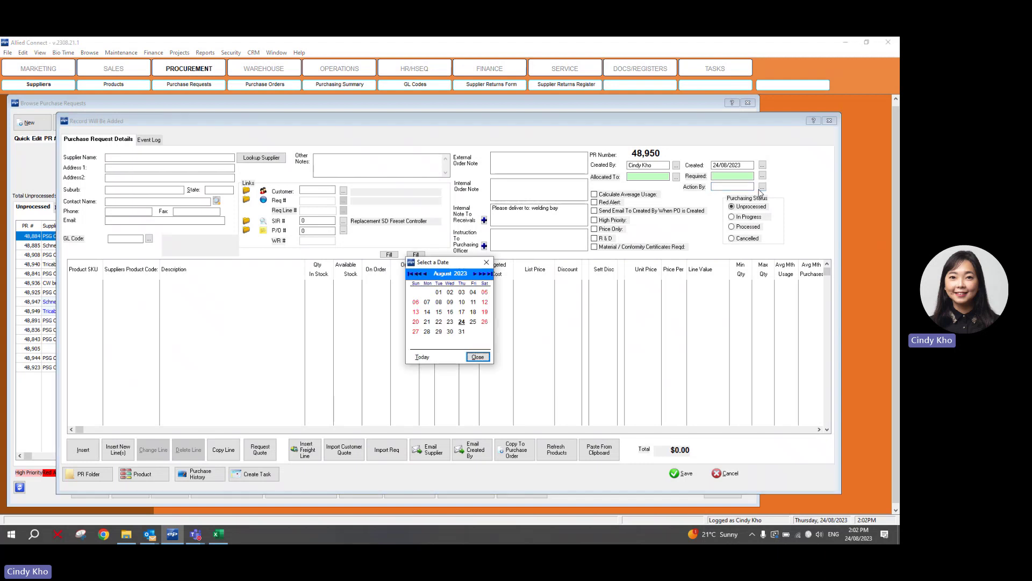
pyautogui.click(488, 263)
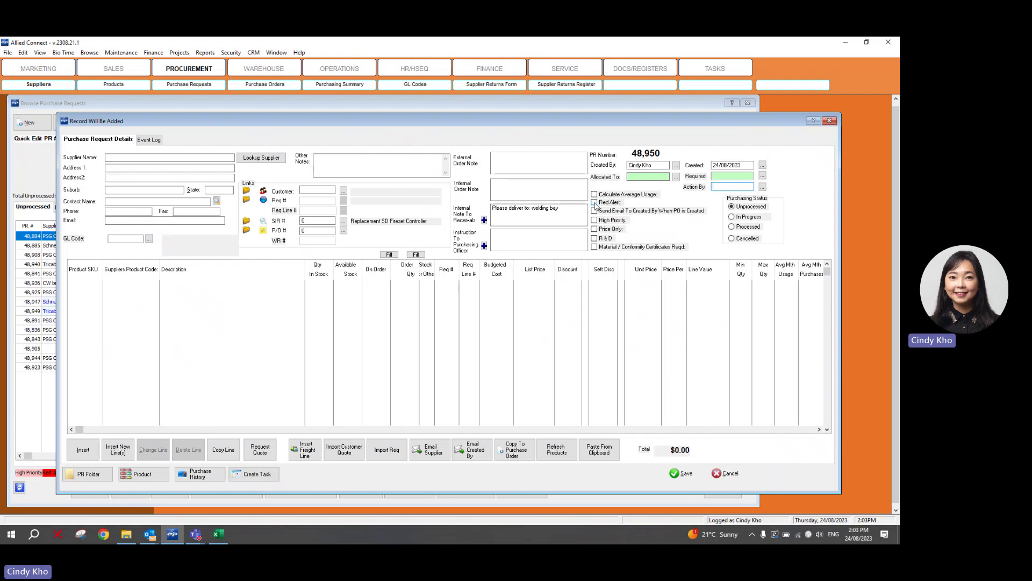
# Try the Red Alert and High Priority flags on the request in turn, clearing each one again.
pyautogui.click(595, 203)
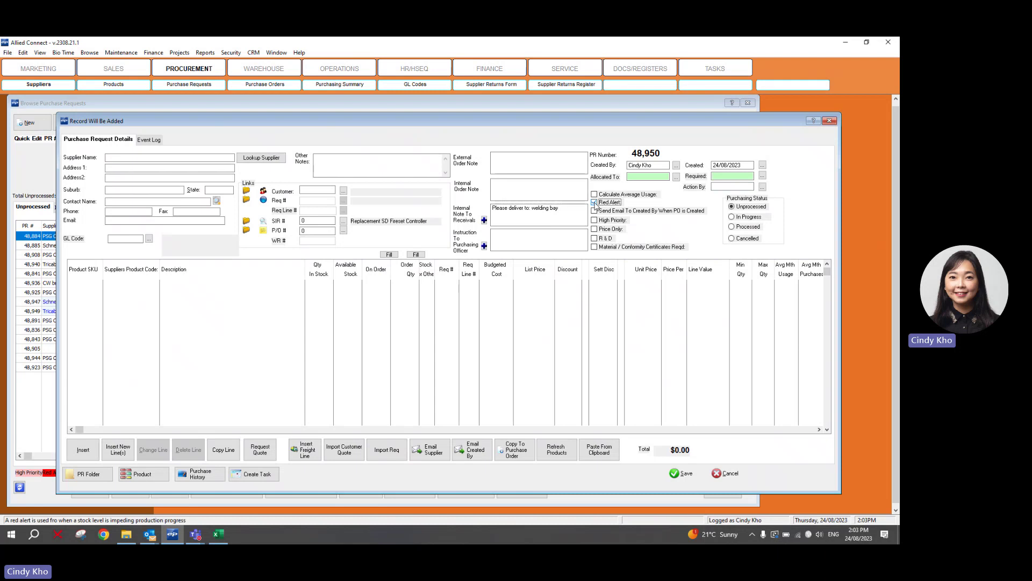
pyautogui.click(595, 203)
pyautogui.click(594, 220)
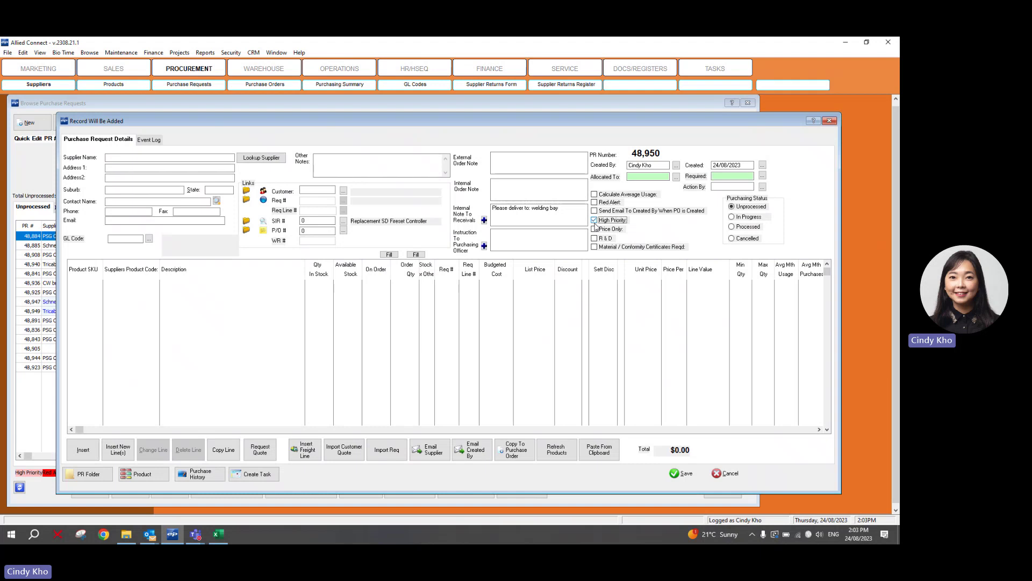
pyautogui.click(594, 221)
pyautogui.click(594, 203)
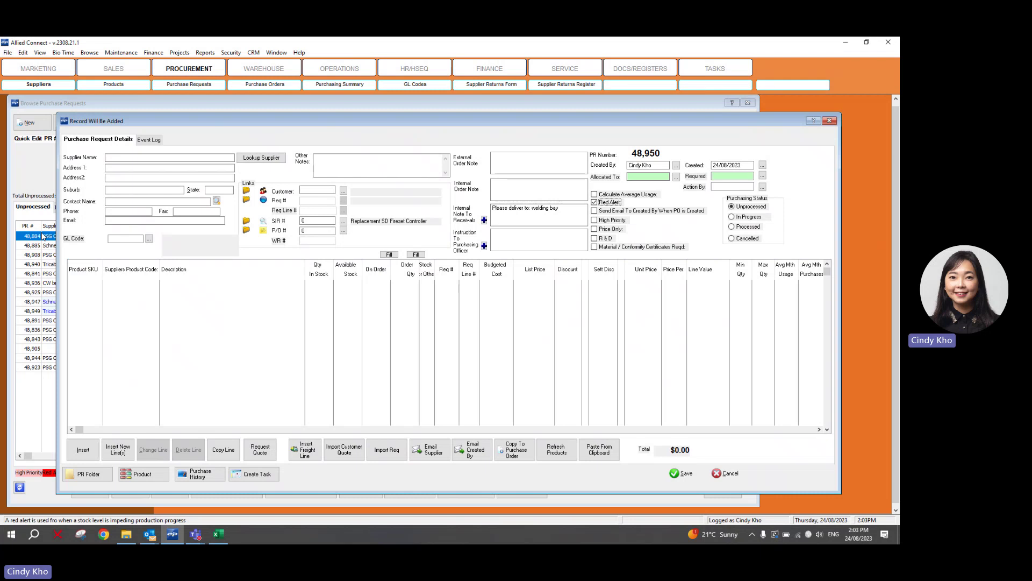
pyautogui.click(619, 204)
pyautogui.click(612, 220)
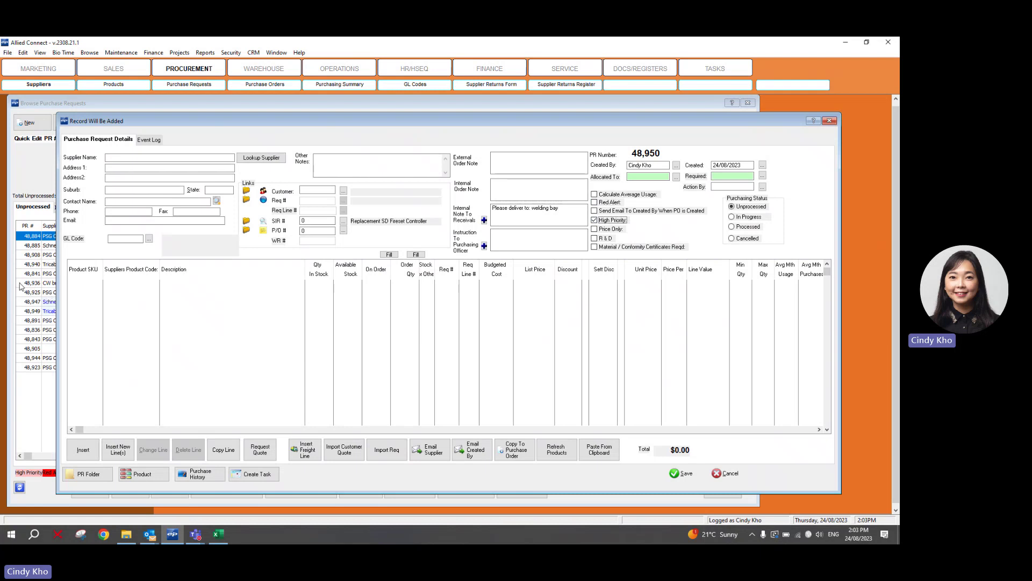
pyautogui.click(613, 221)
# Try the Price Only flag with the Processed status, and restore the Unprocessed status with the flag cleared.
pyautogui.click(611, 229)
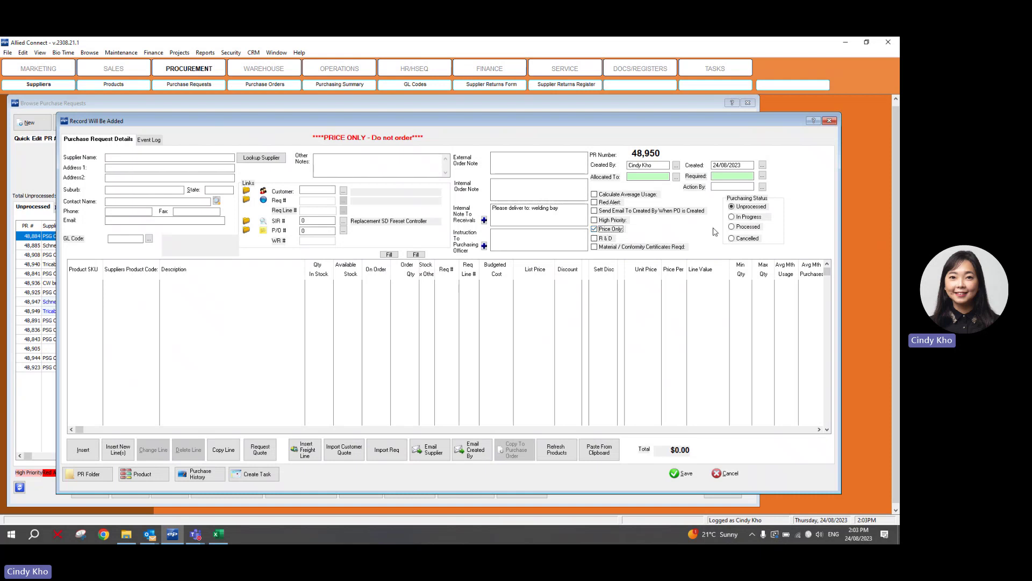
pyautogui.click(733, 228)
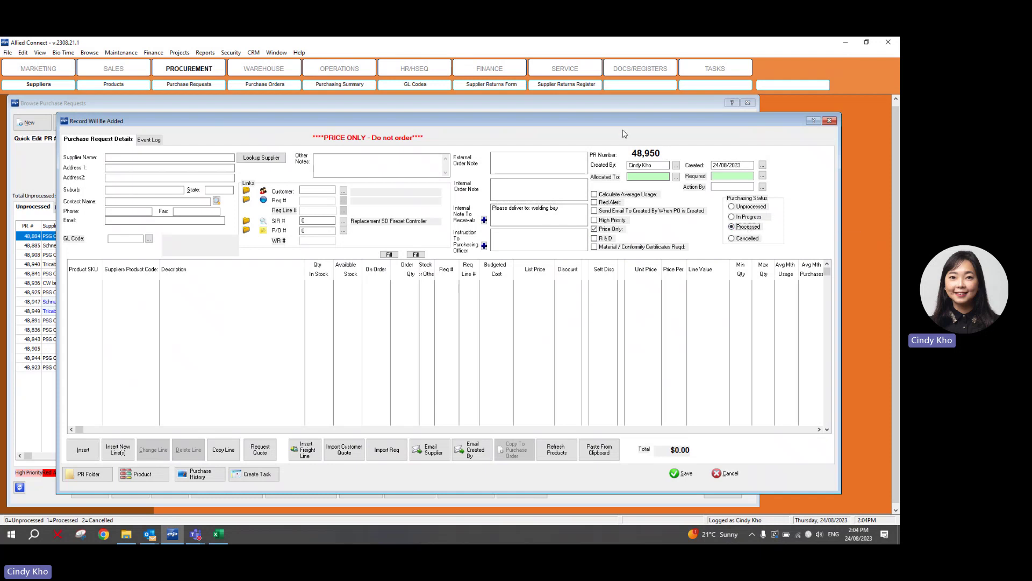
pyautogui.click(753, 207)
pyautogui.click(612, 229)
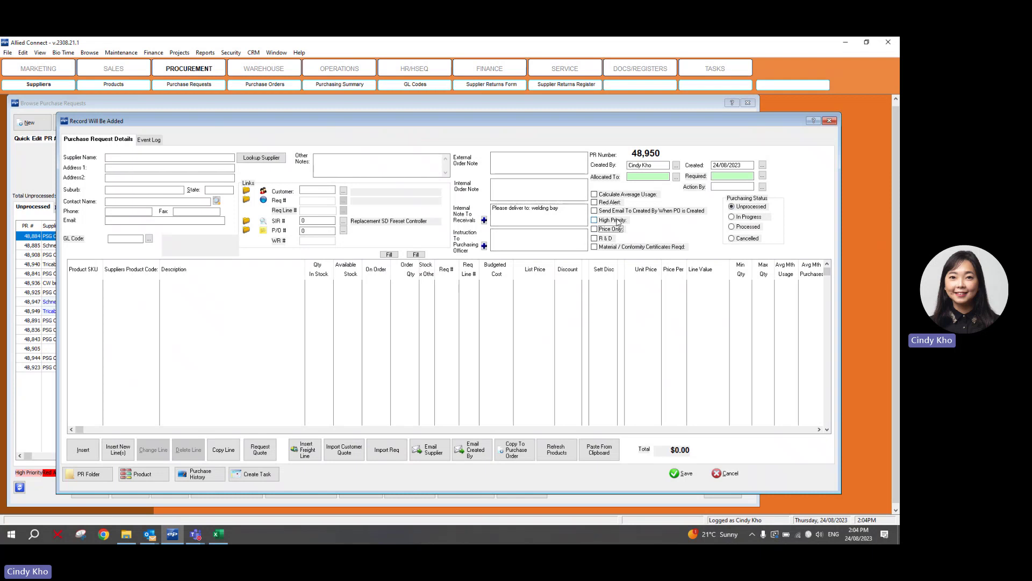
# Try the material/conformity certificates requirement, trimming its line description to "NDT report required - digital format to be provided" before clearing the requirement.
pyautogui.click(599, 238)
pyautogui.click(606, 248)
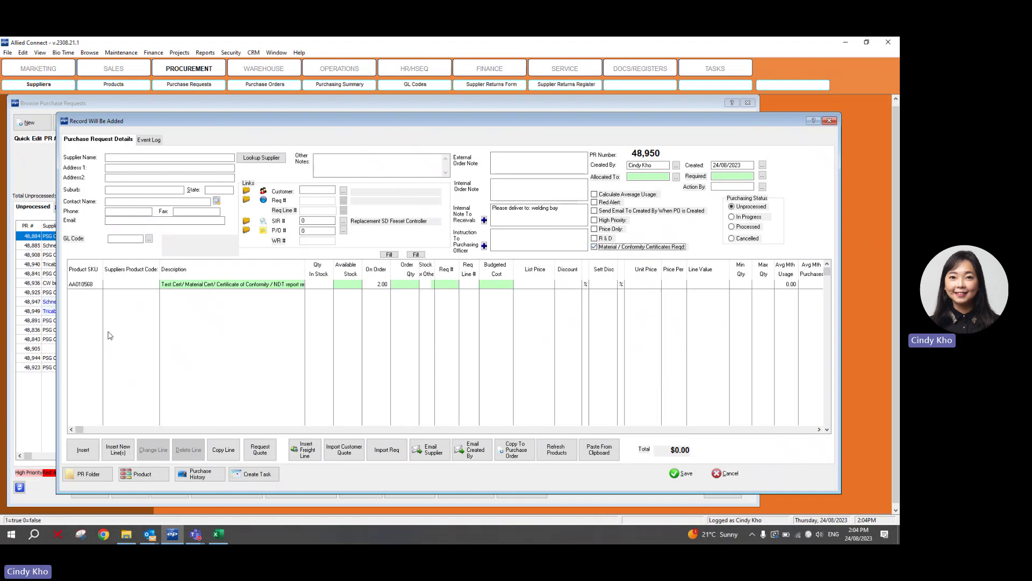
pyautogui.click(293, 285)
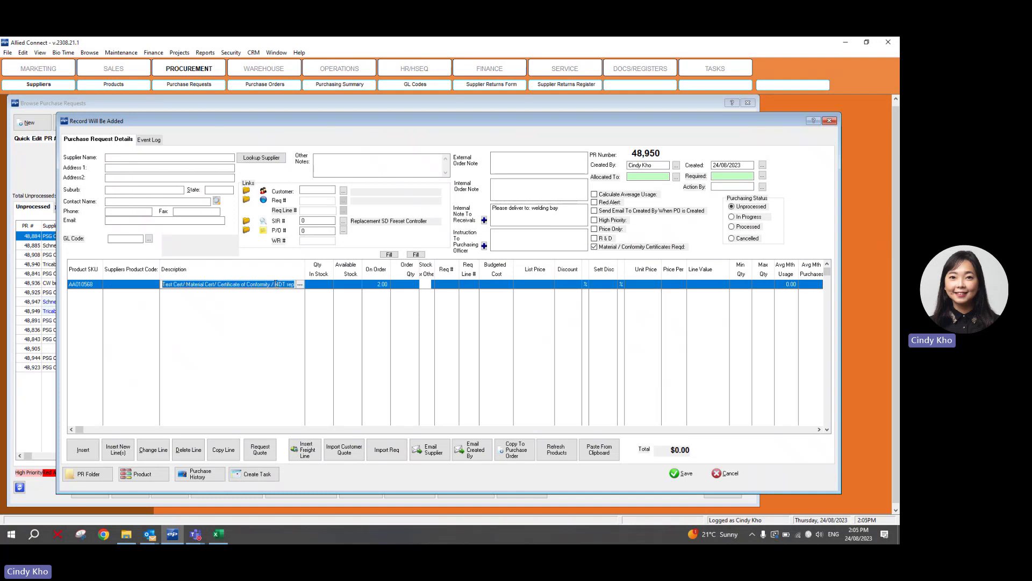
pyautogui.moveTo(275, 283); pyautogui.dragTo(19, 282)
pyautogui.press('Delete')
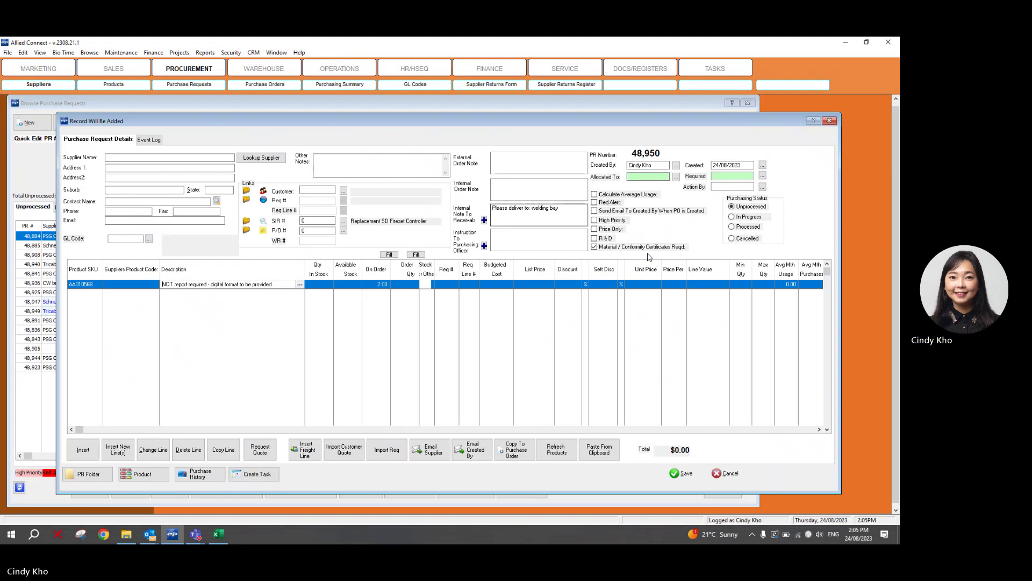
pyautogui.press('Return')
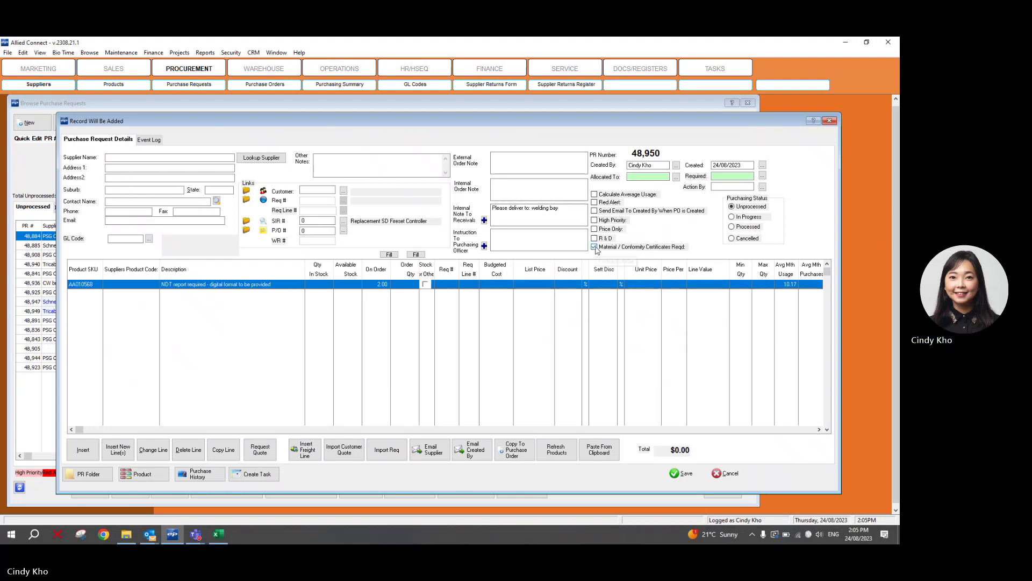
pyautogui.click(595, 247)
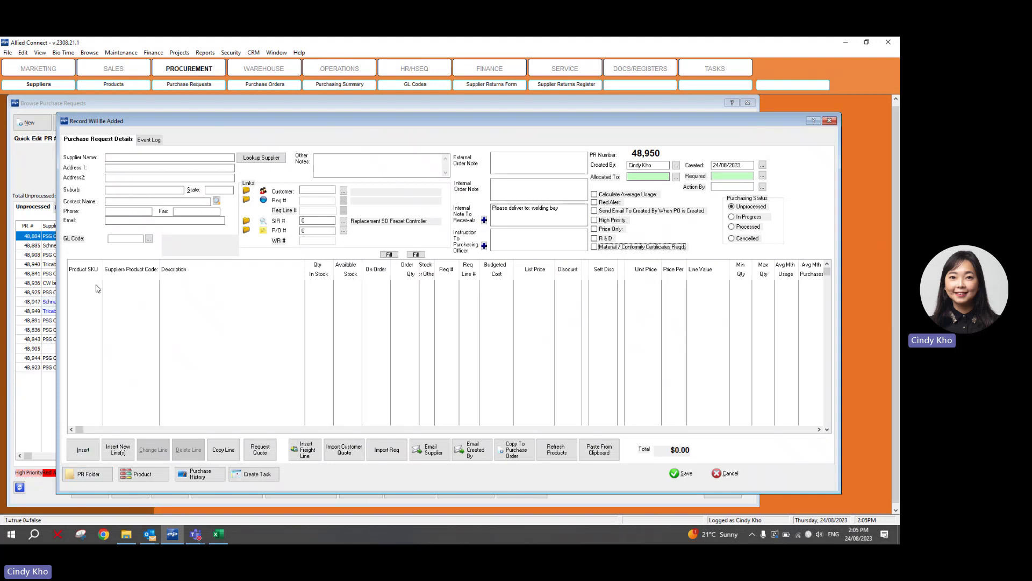
# Insert a request line for product AA000010, the DN150 stainless overflow puddle flange fitting assembly, from the products list.
pyautogui.click(85, 450)
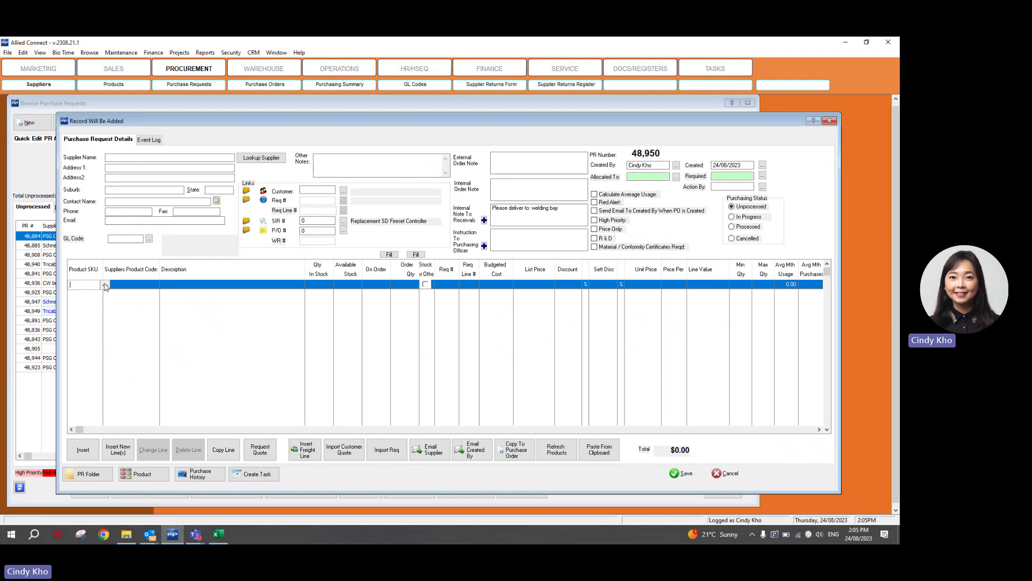
pyautogui.click(106, 285)
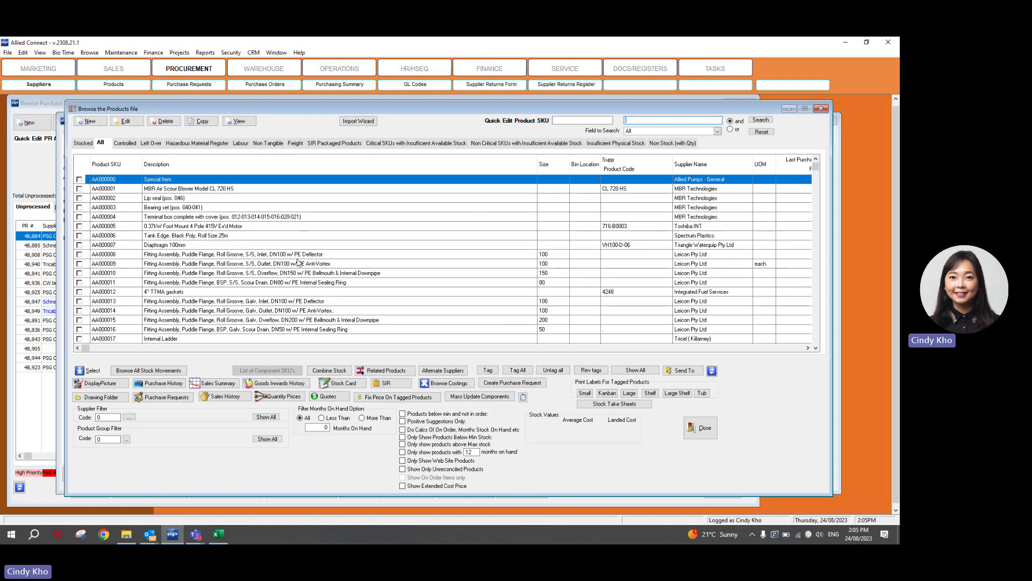
pyautogui.click(342, 276)
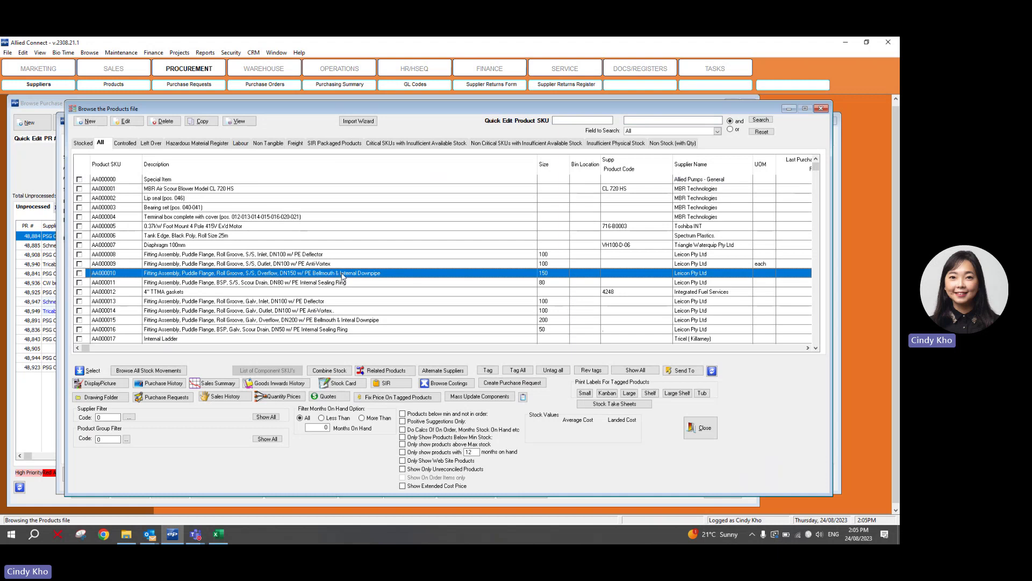
pyautogui.doubleClick(342, 276)
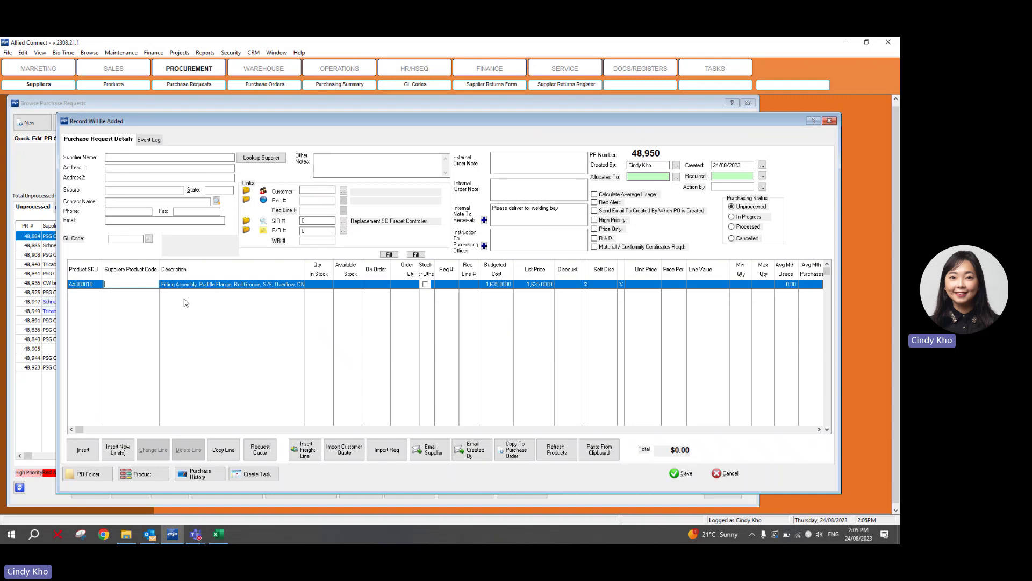
# Set the AA000010 line's order quantity to 1 and link it to requisition 36010, line 1, the Special Item.
pyautogui.press('Tab')
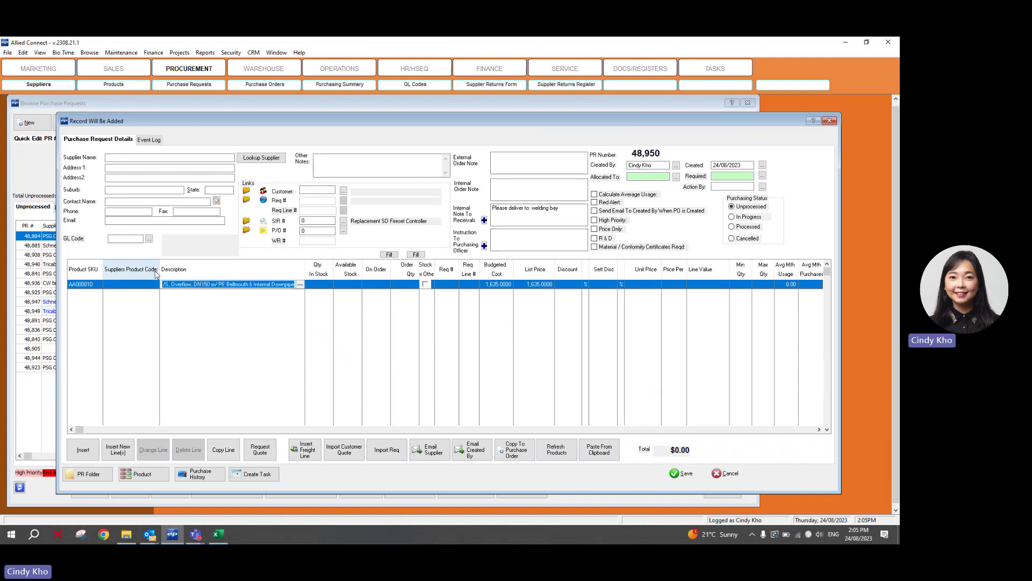
pyautogui.click(406, 284)
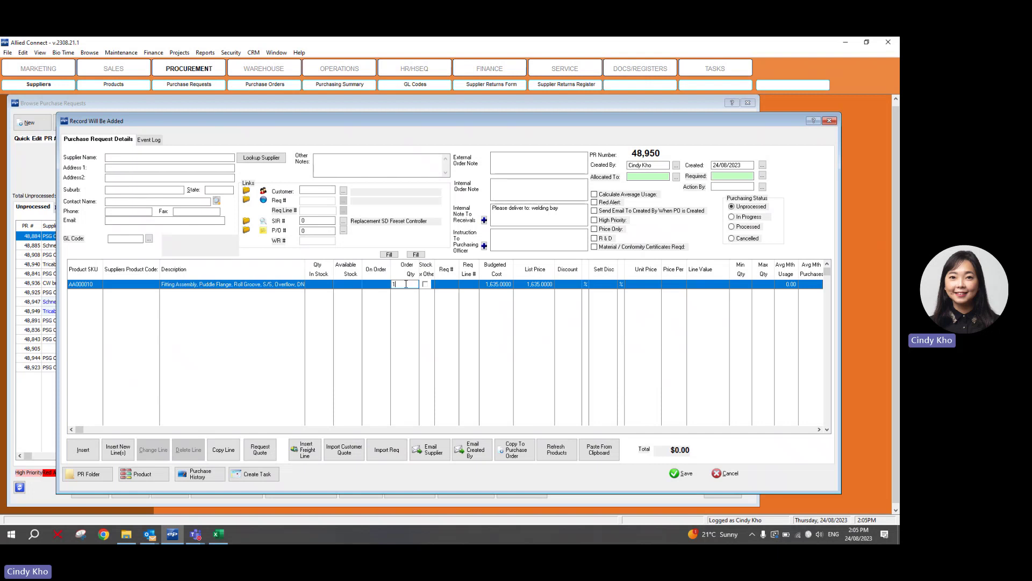
pyautogui.click(450, 284)
pyautogui.write('36010')
pyautogui.click(453, 284)
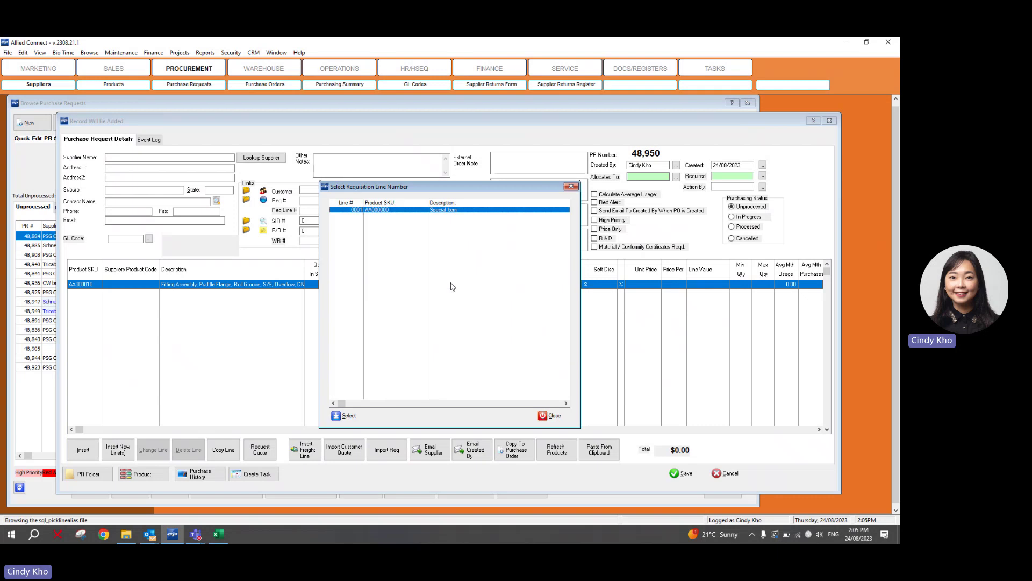
pyautogui.press('Return')
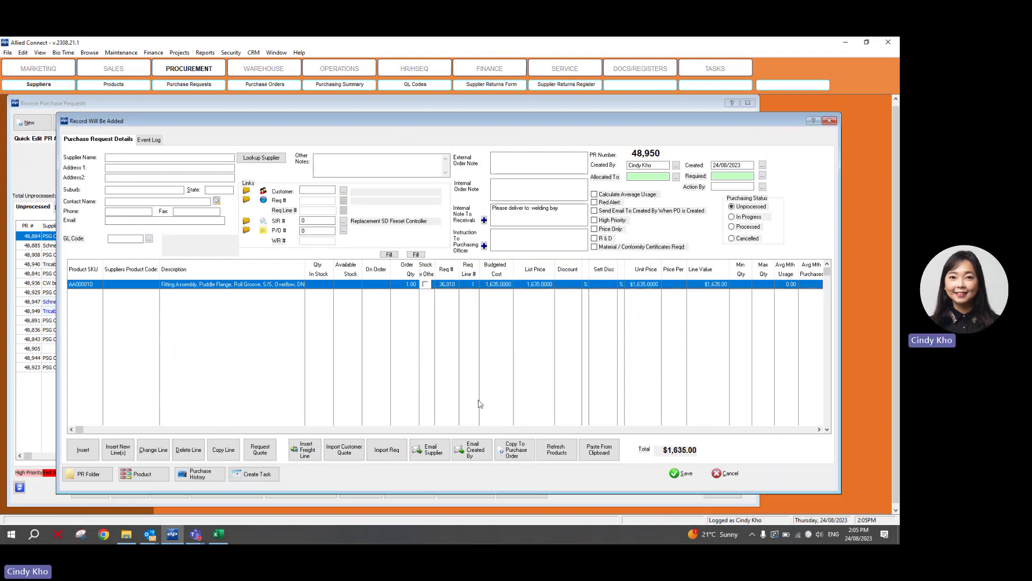
# Insert a second request line without a product code, described as "cup 700ml, glass,", and enable its Stock option.
pyautogui.click(84, 451)
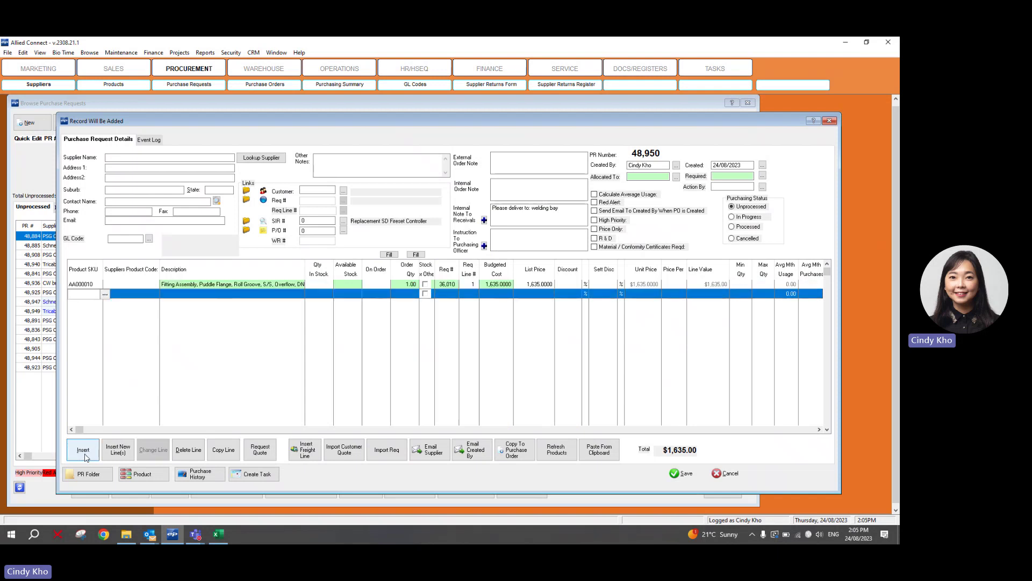
pyautogui.click(198, 294)
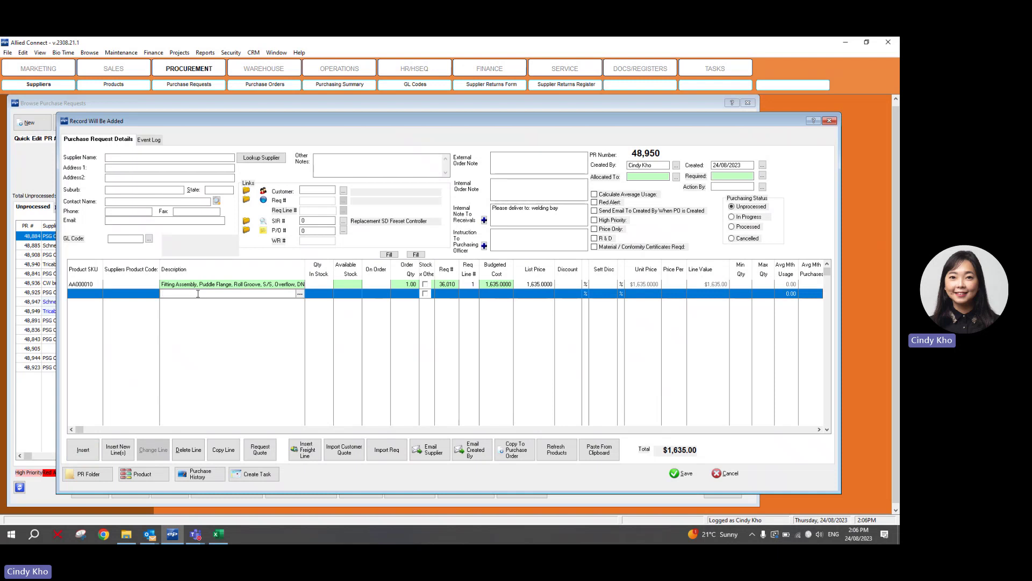
pyautogui.write('cup 700m')
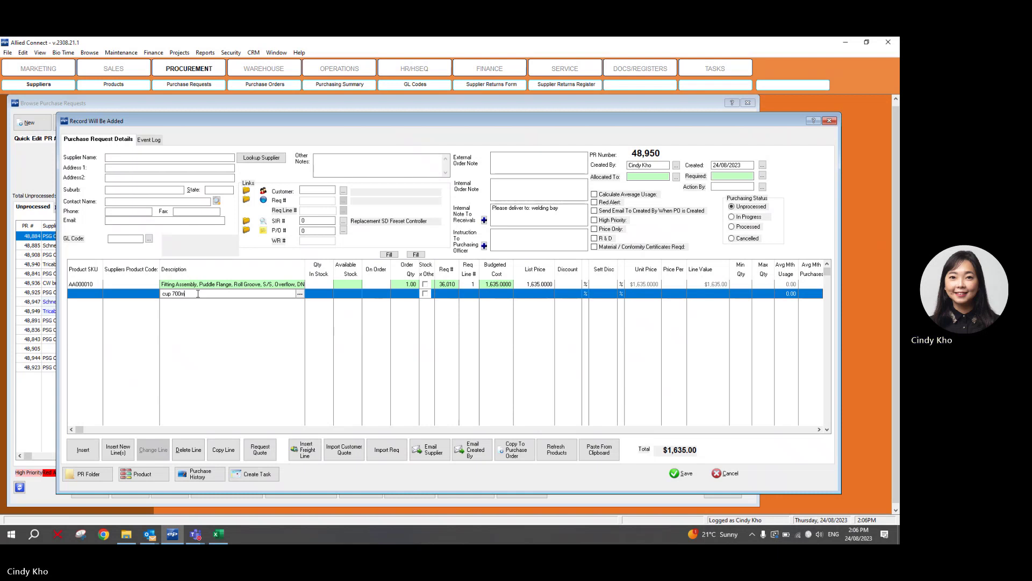
pyautogui.write('l, glas')
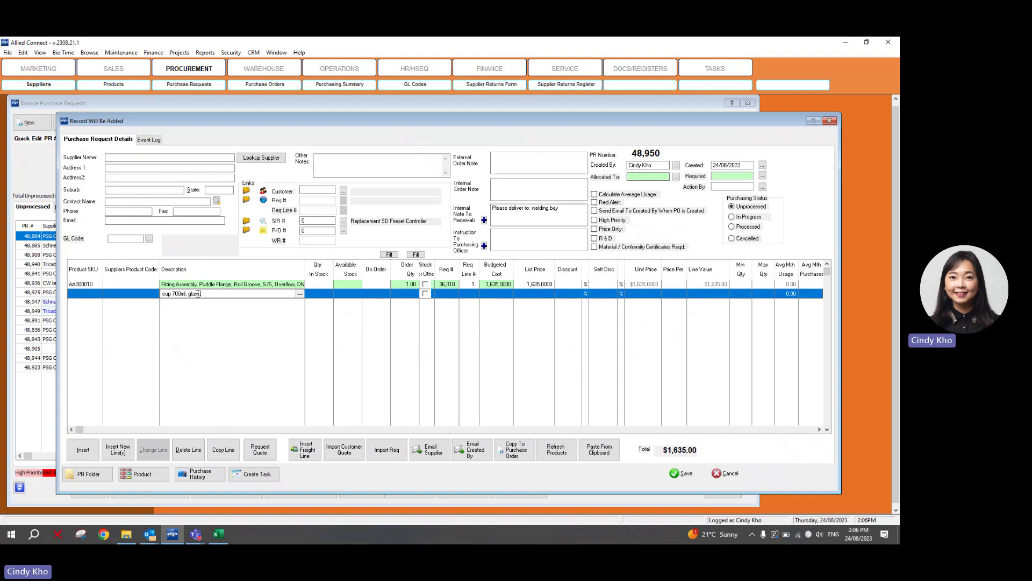
pyautogui.write(',')
pyautogui.press('Tab')
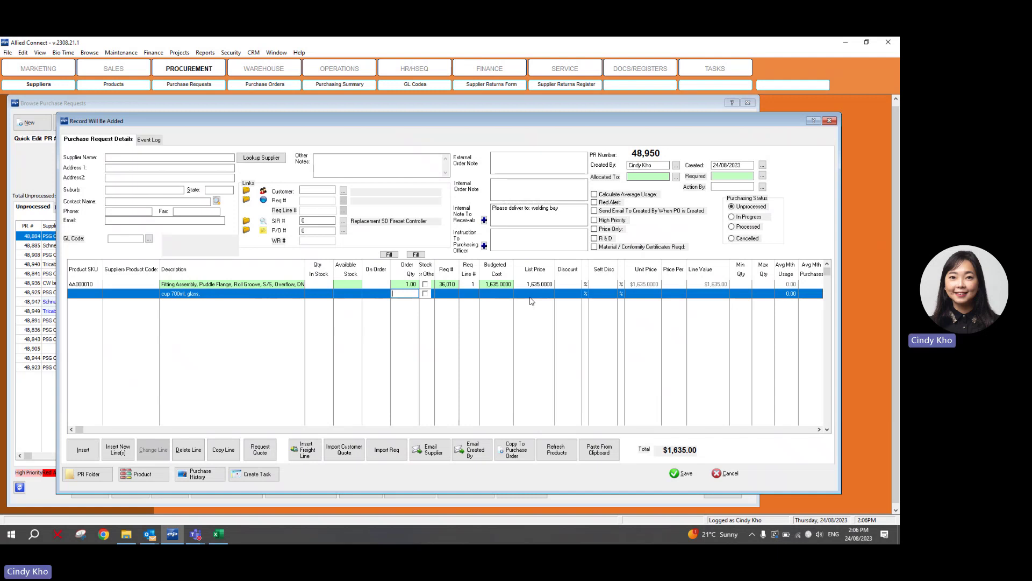
pyautogui.click(426, 294)
# View the purchase request's document folder and the product record of AA000010, closing each without saving changes.
pyautogui.click(88, 478)
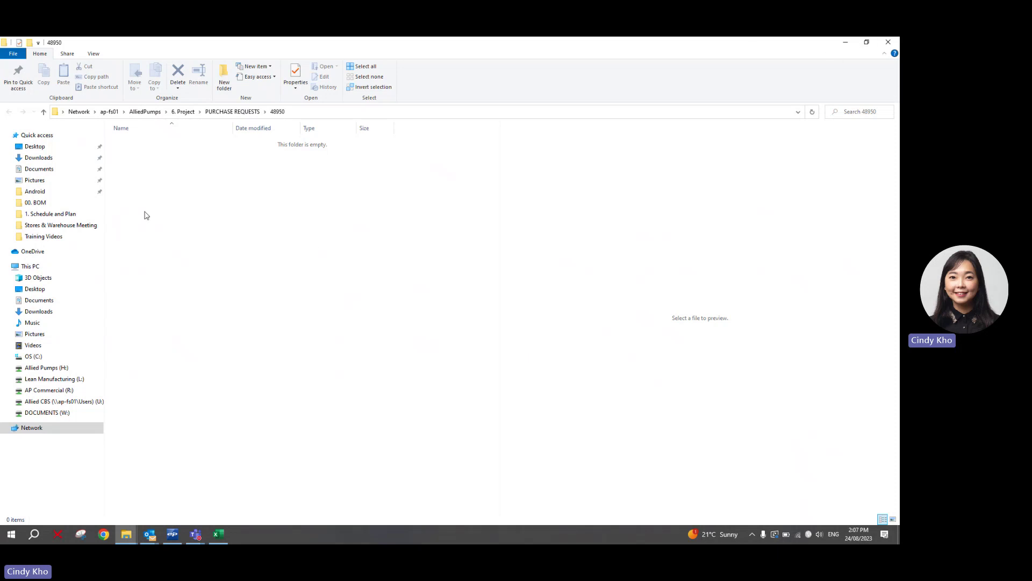
pyautogui.click(889, 42)
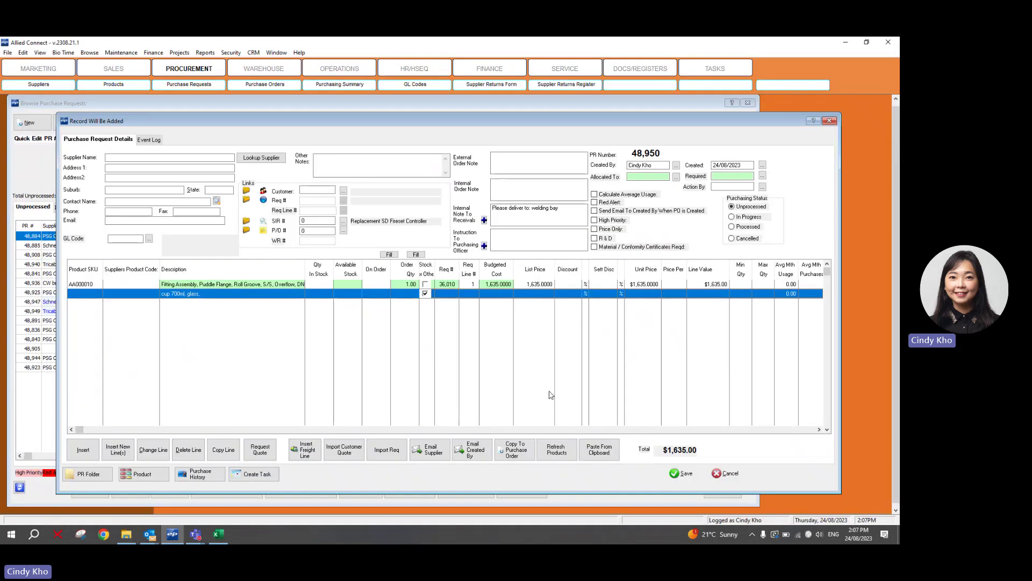
pyautogui.click(272, 285)
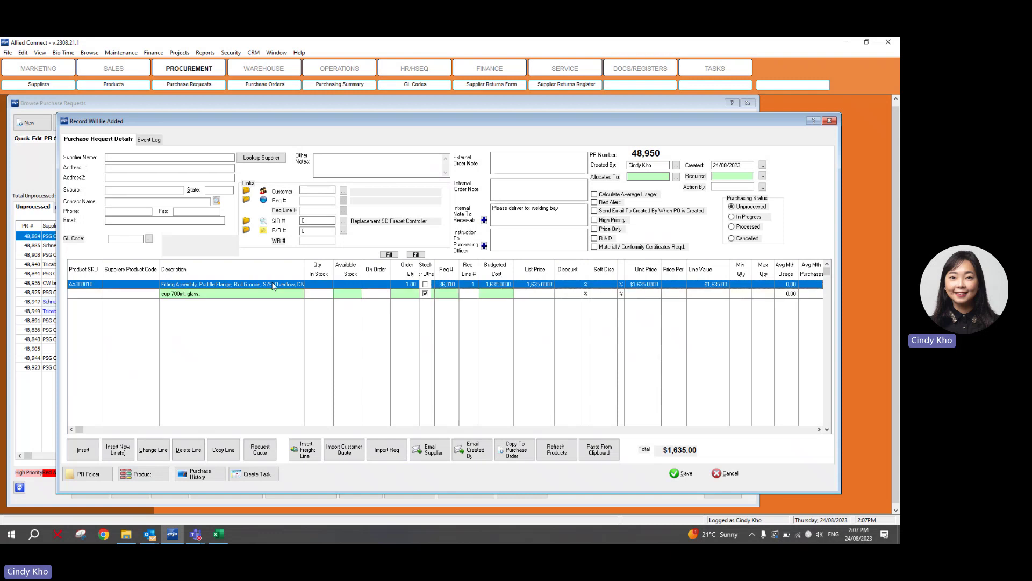
pyautogui.click(139, 476)
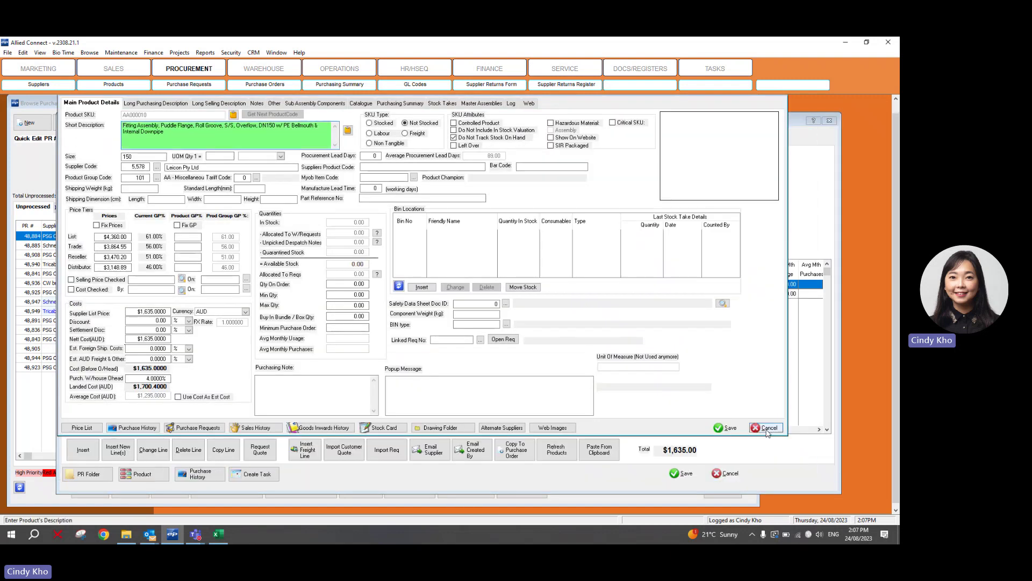
pyautogui.click(764, 428)
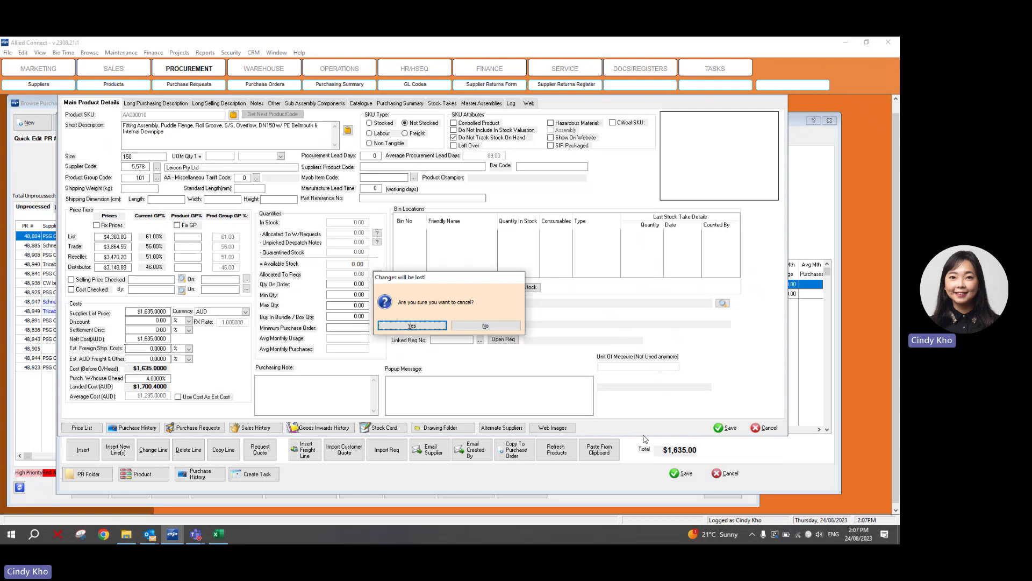
pyautogui.click(406, 325)
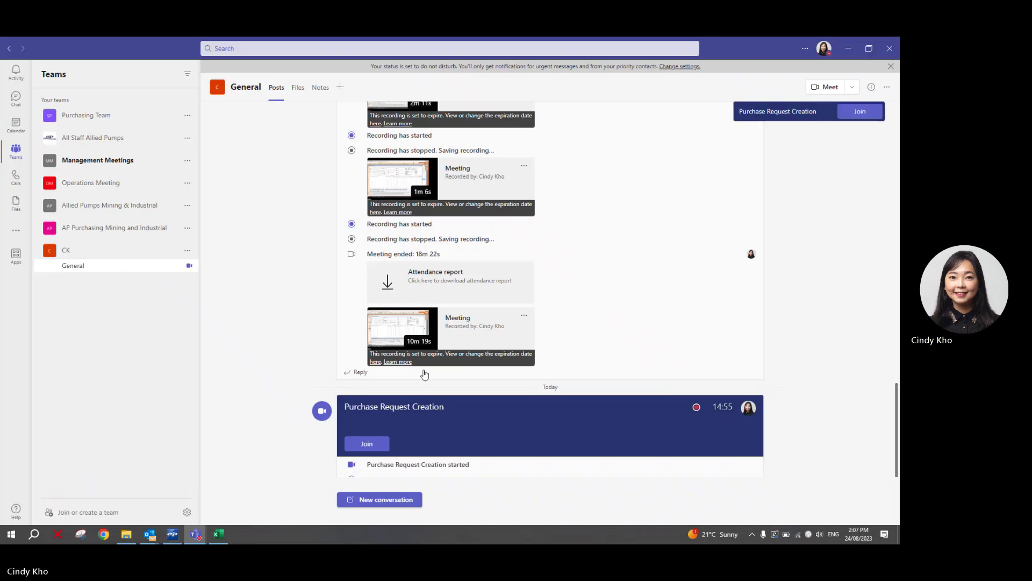
pyautogui.moveTo(195, 534)
pyautogui.click(245, 477)
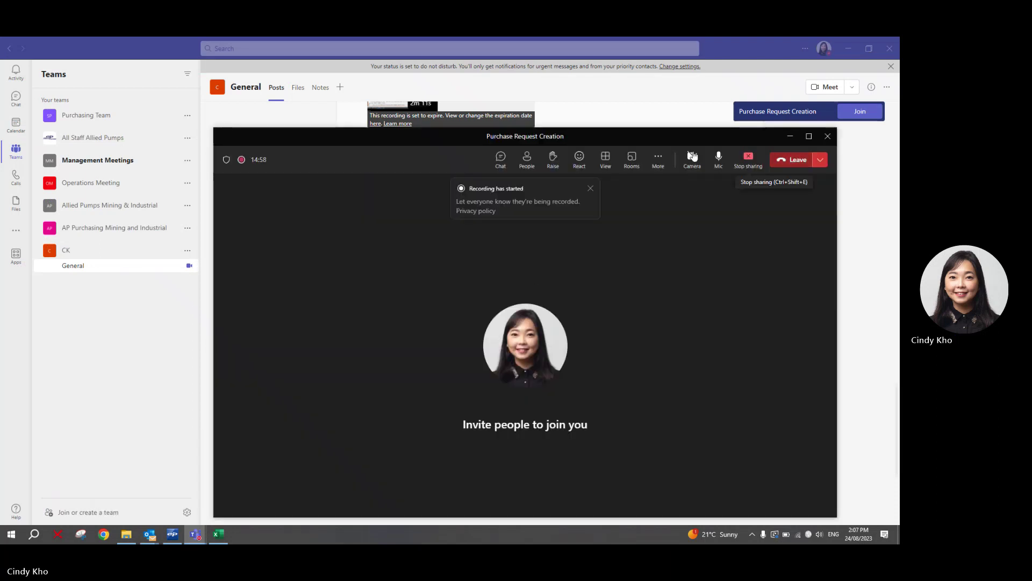
pyautogui.click(658, 160)
pyautogui.moveTo(676, 193)
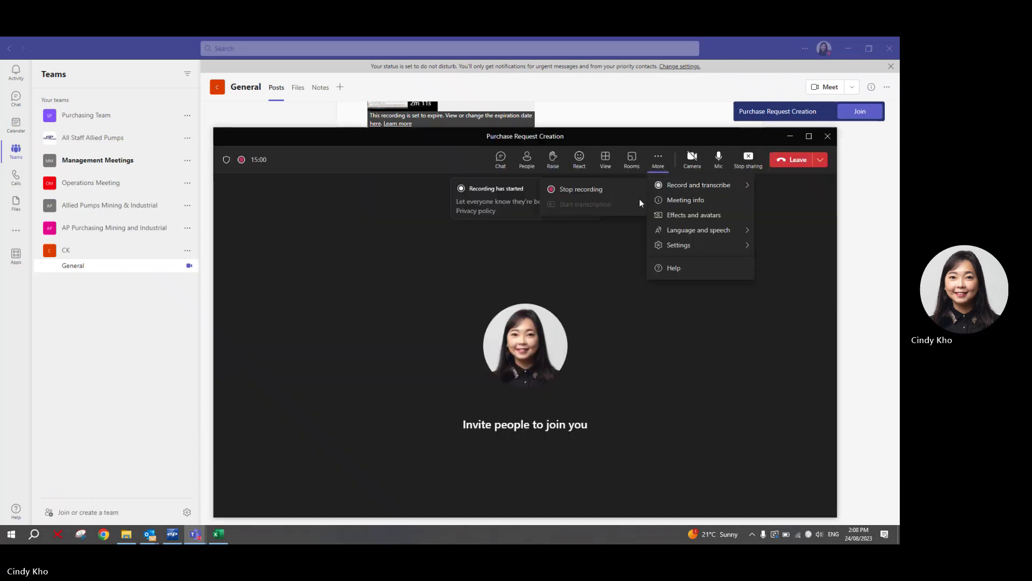